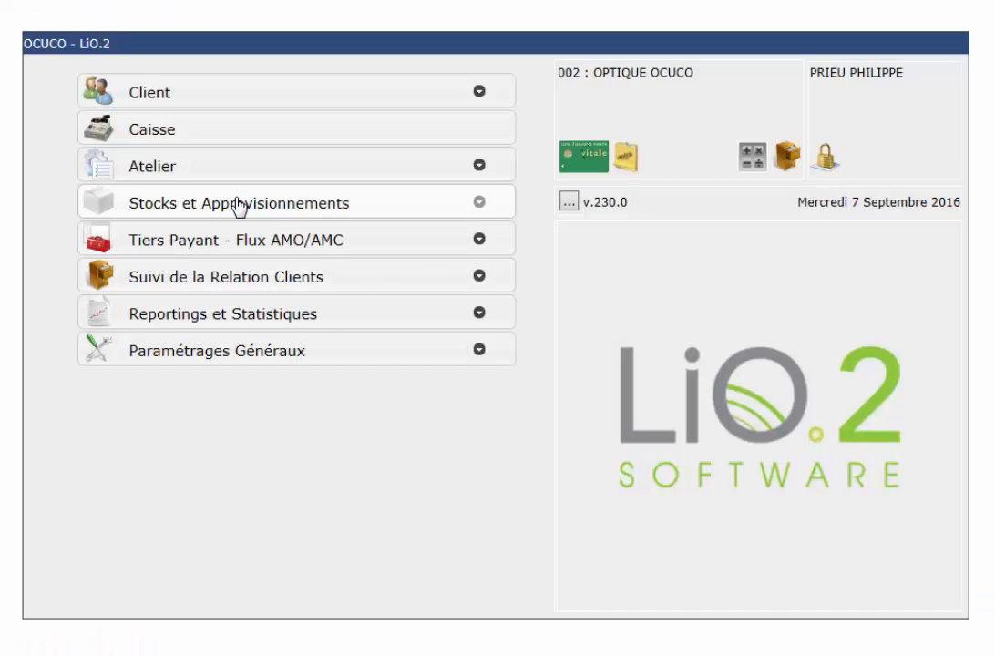
# Start a new stock article record in the CONTACTOLOGIE department for the LENTILLES SOUPLES product.
pyautogui.click(235, 205)
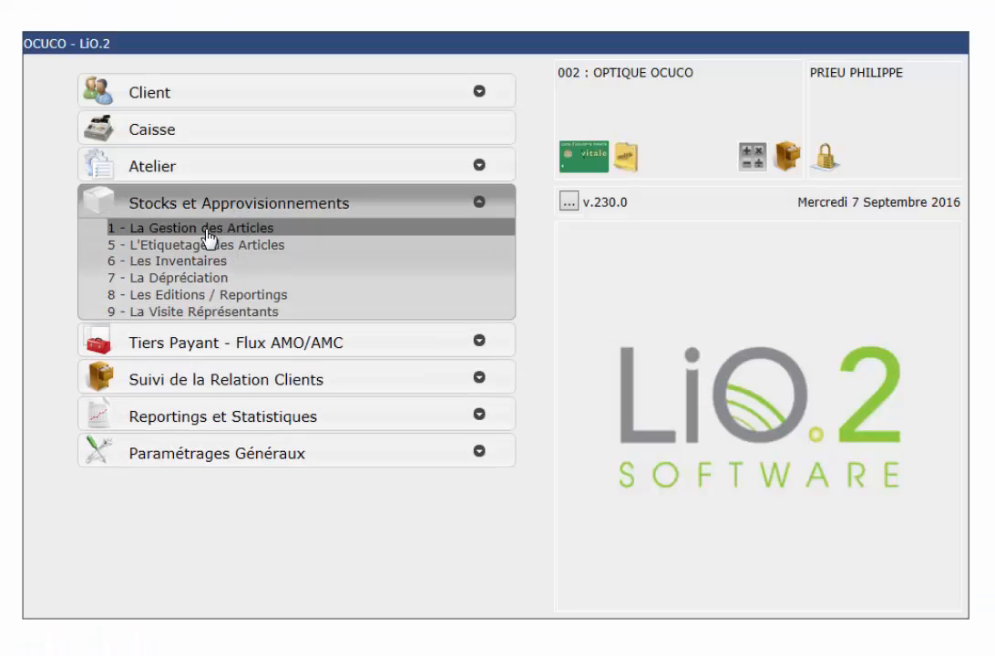
pyautogui.click(208, 237)
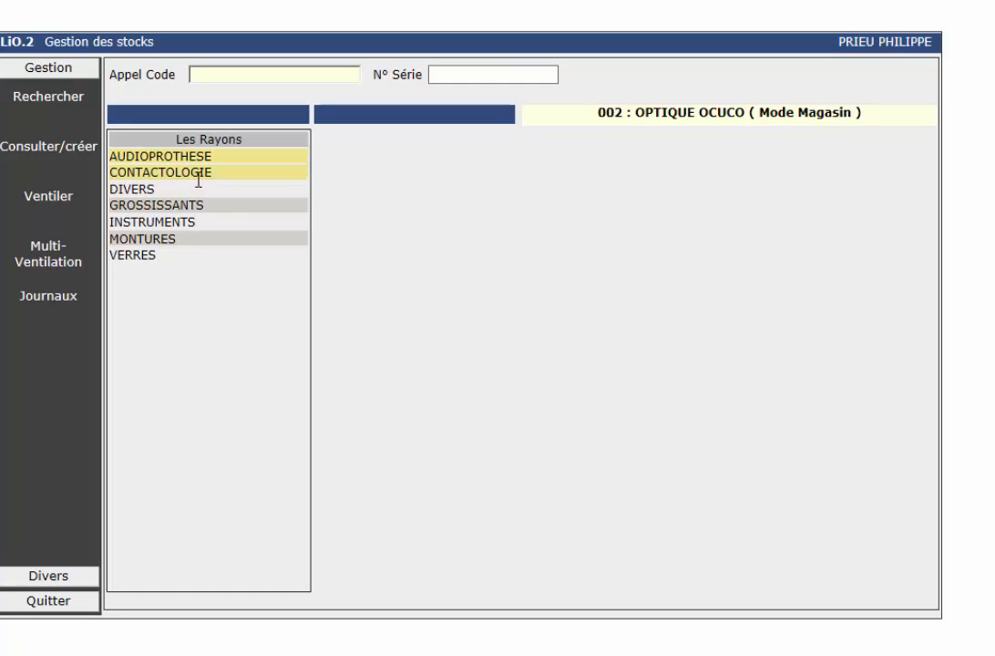
pyautogui.click(185, 173)
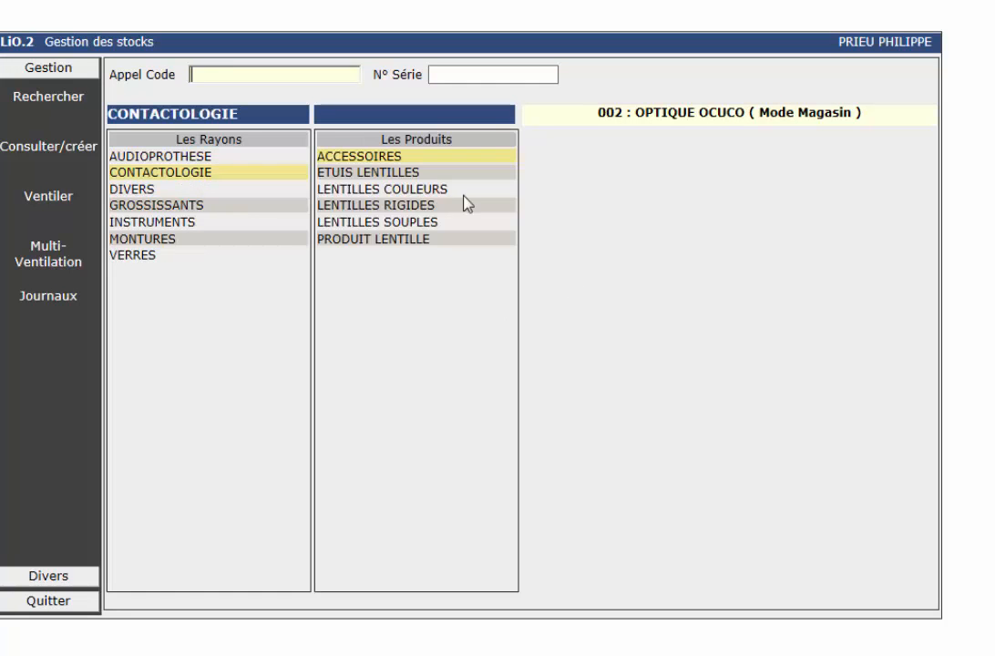
pyautogui.click(391, 221)
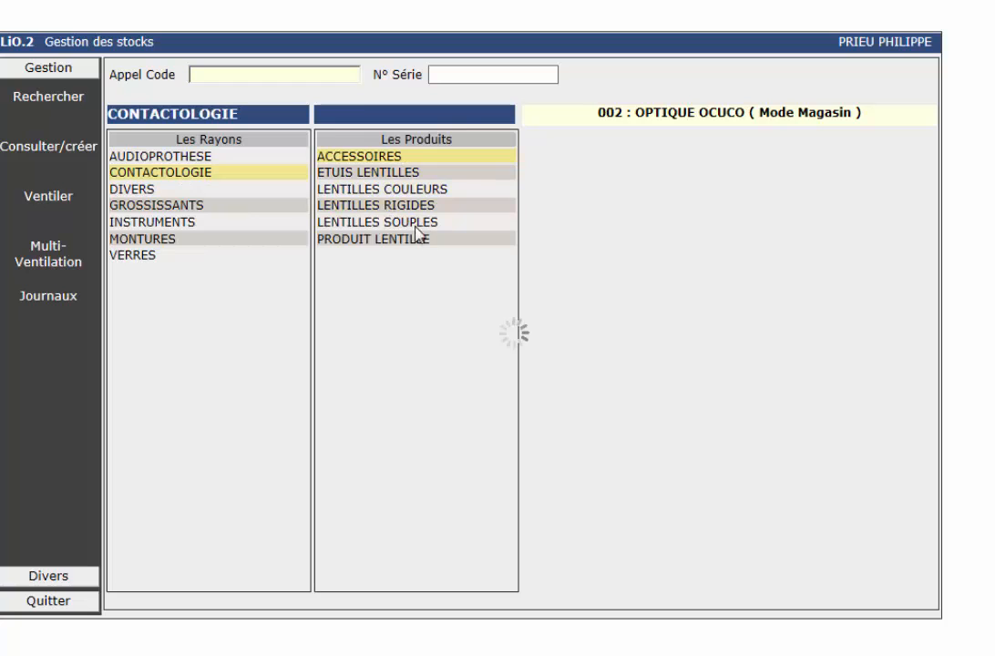
pyautogui.click(44, 153)
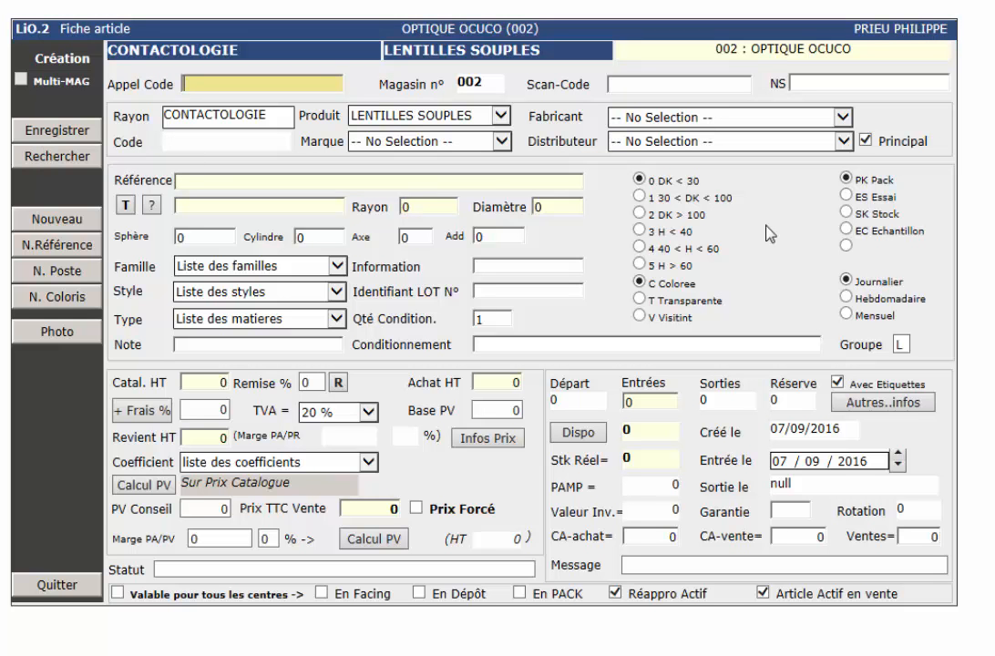
# Search the lens price catalogue for manufacturer OPH and reference %DAY, and load OPHTALMIC TODAY 96L into the article record.
pyautogui.click(127, 207)
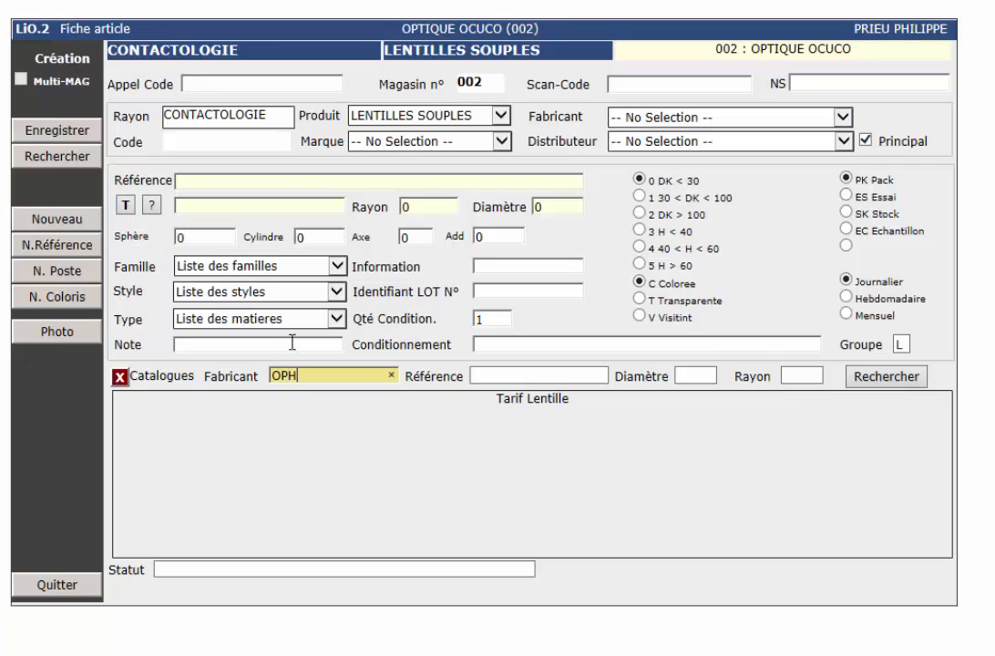
pyautogui.click(511, 377)
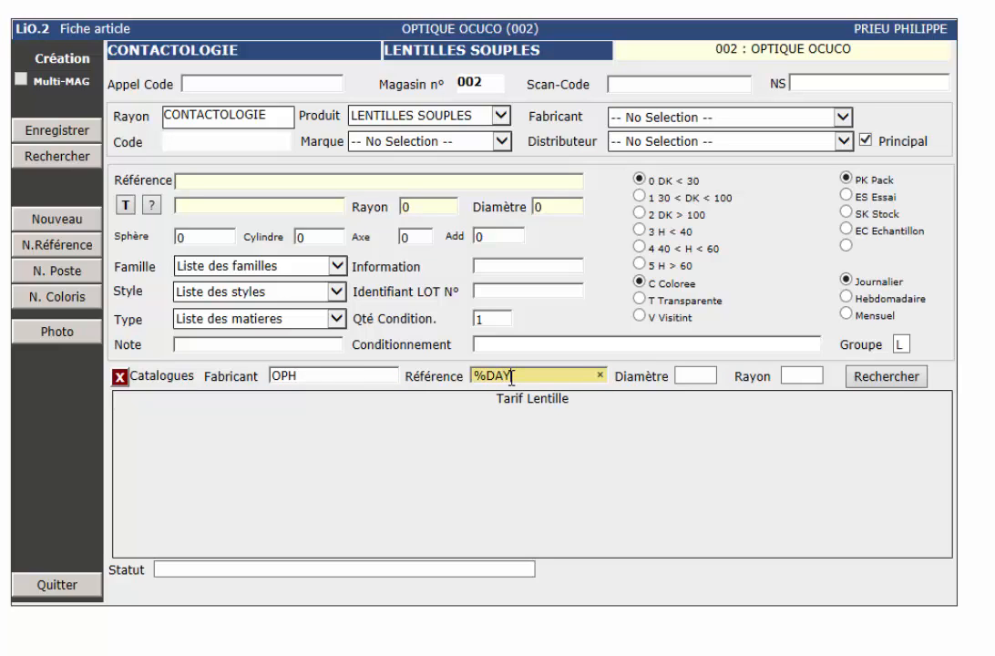
pyautogui.click(796, 383)
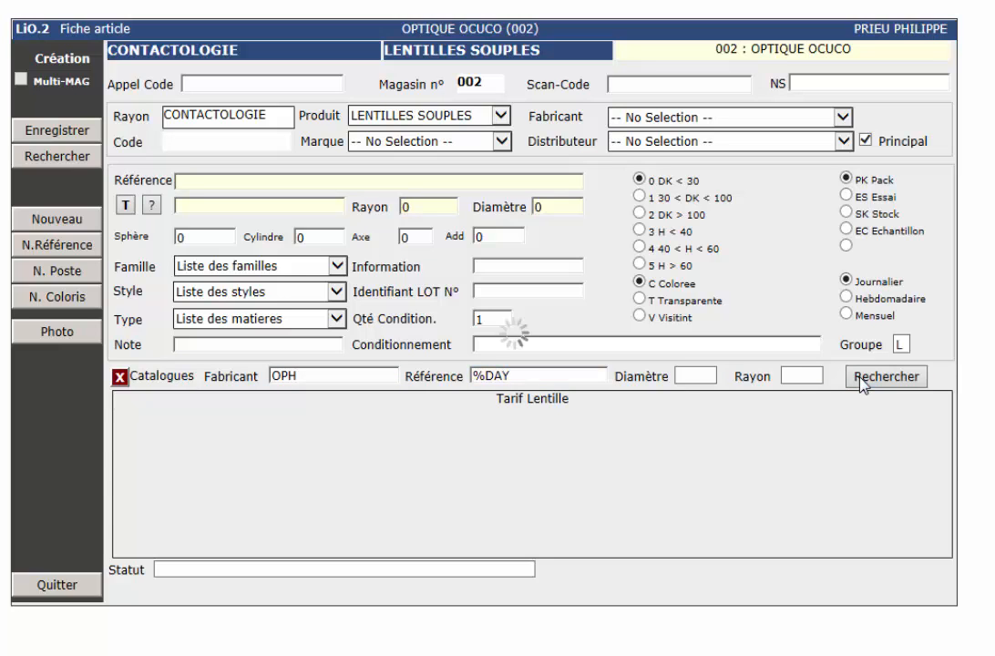
pyautogui.moveTo(948, 438); pyautogui.dragTo(944, 518)
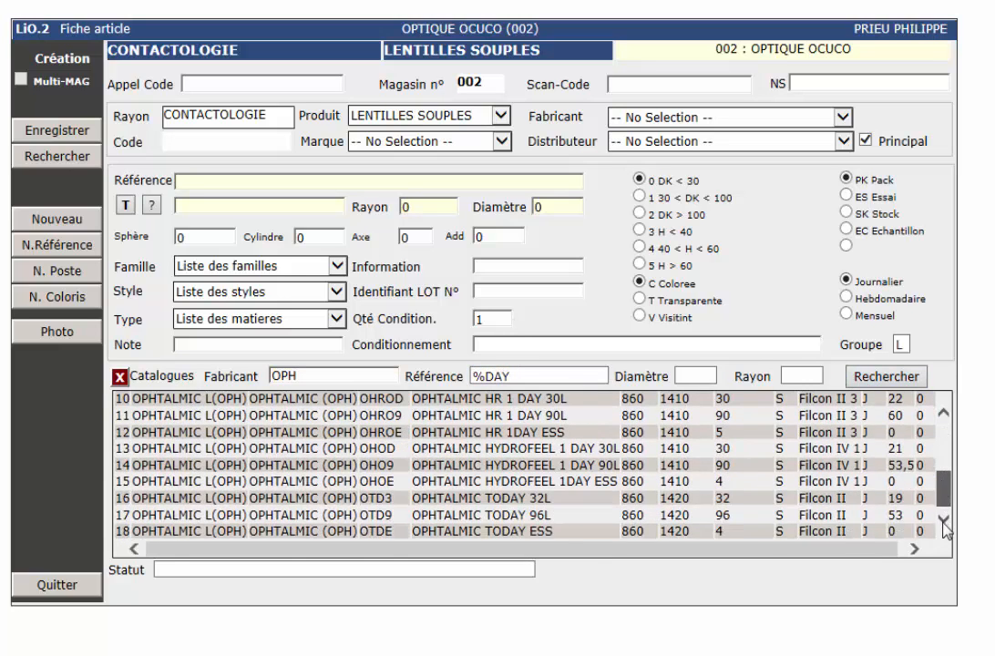
pyautogui.click(451, 531)
pyautogui.doubleClick(450, 515)
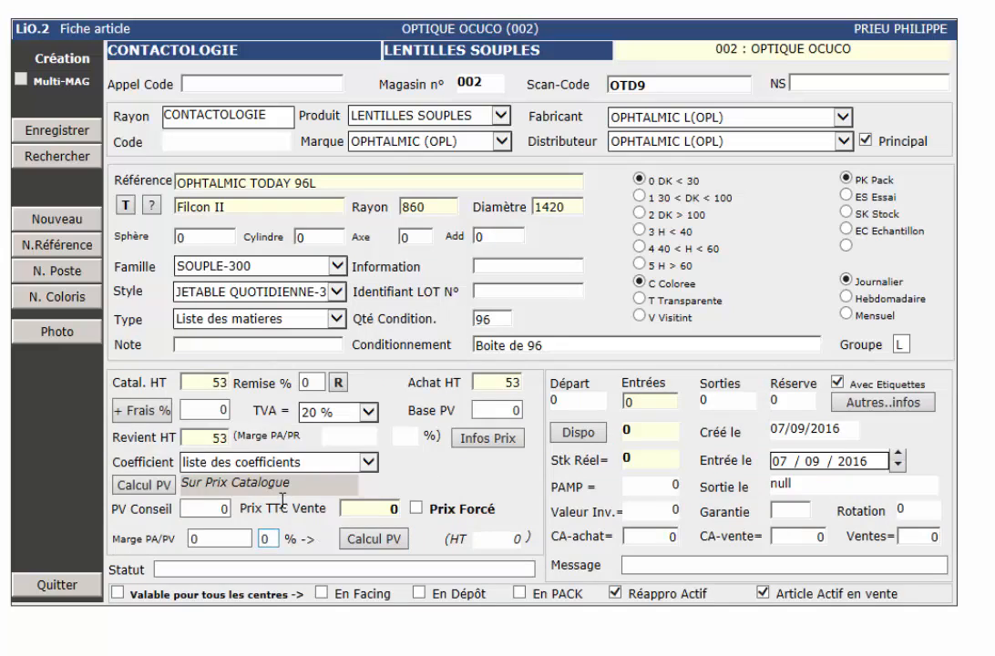
# Apply the CONTACT coefficient to the article and force its selling price including tax to 80.
pyautogui.click(368, 465)
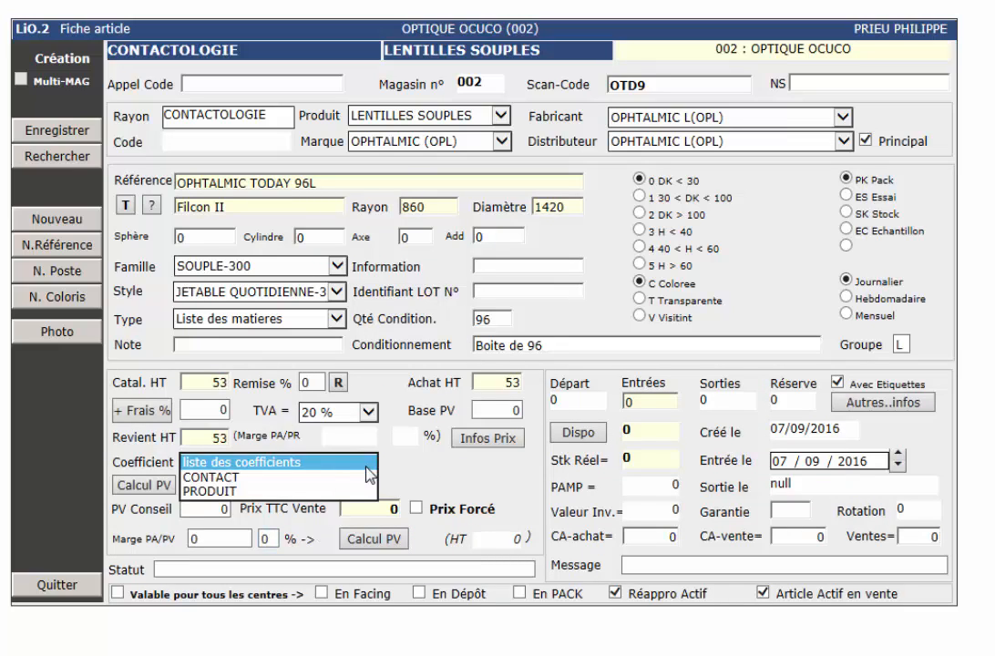
pyautogui.click(271, 474)
pyautogui.click(416, 508)
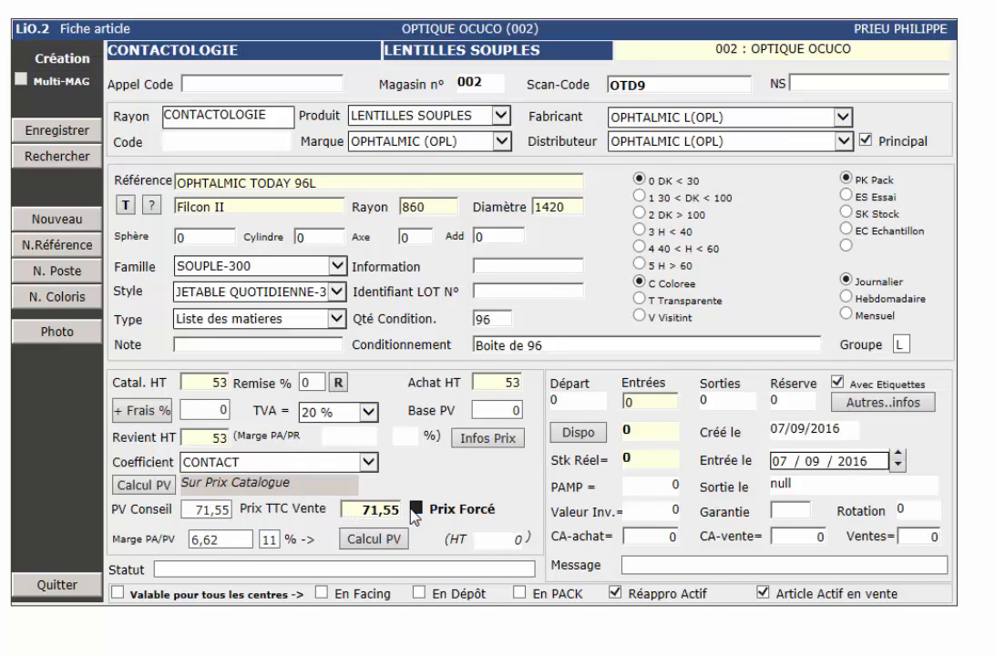
pyautogui.doubleClick(392, 510)
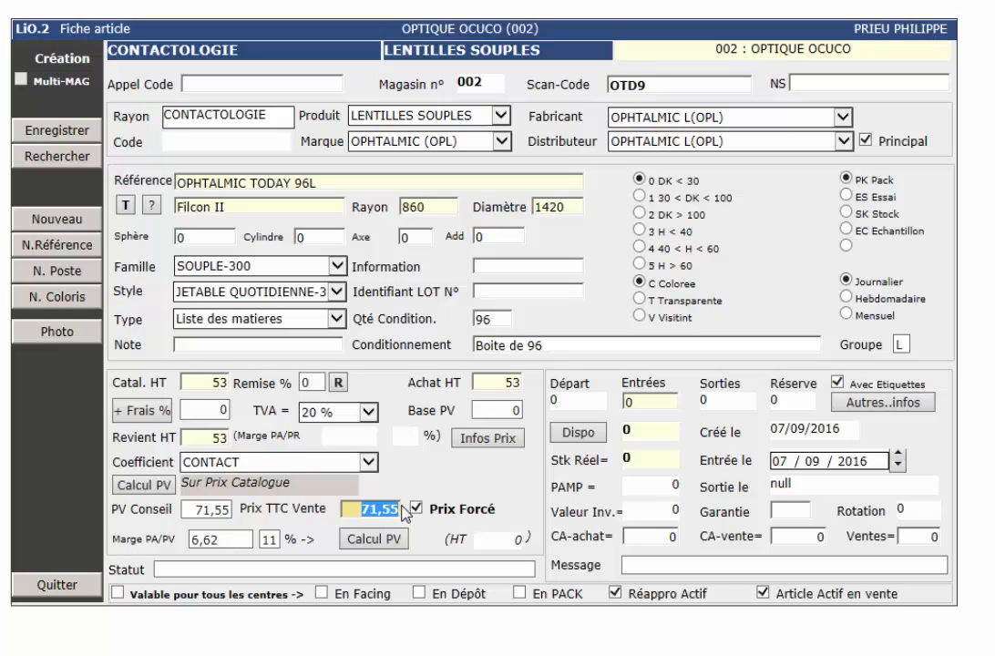
pyautogui.write('80')
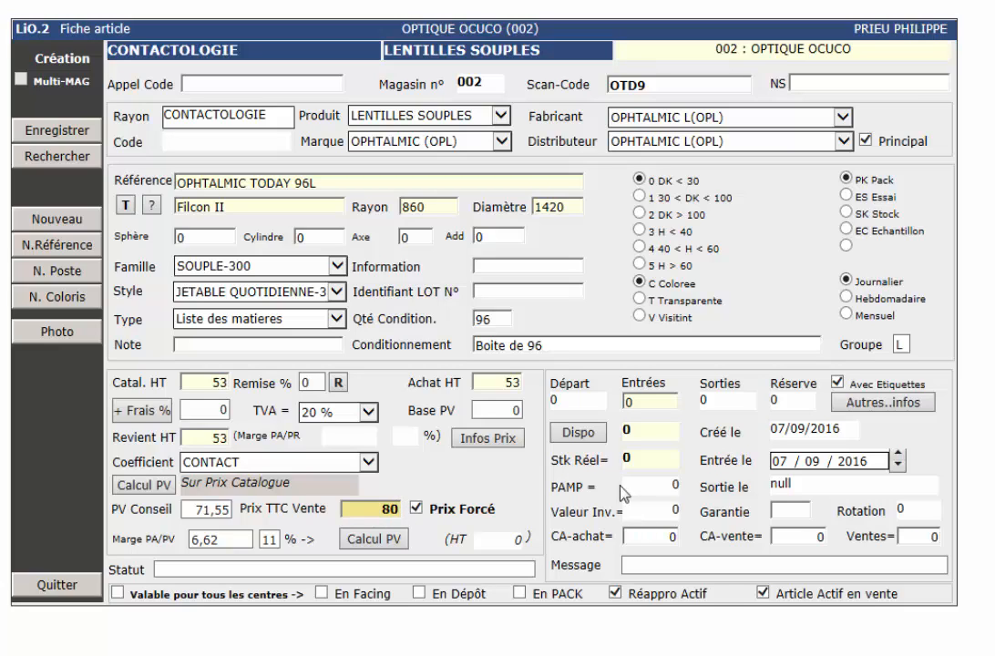
# Enter a stock entry quantity of 5 for the article and save the record.
pyautogui.doubleClick(641, 405)
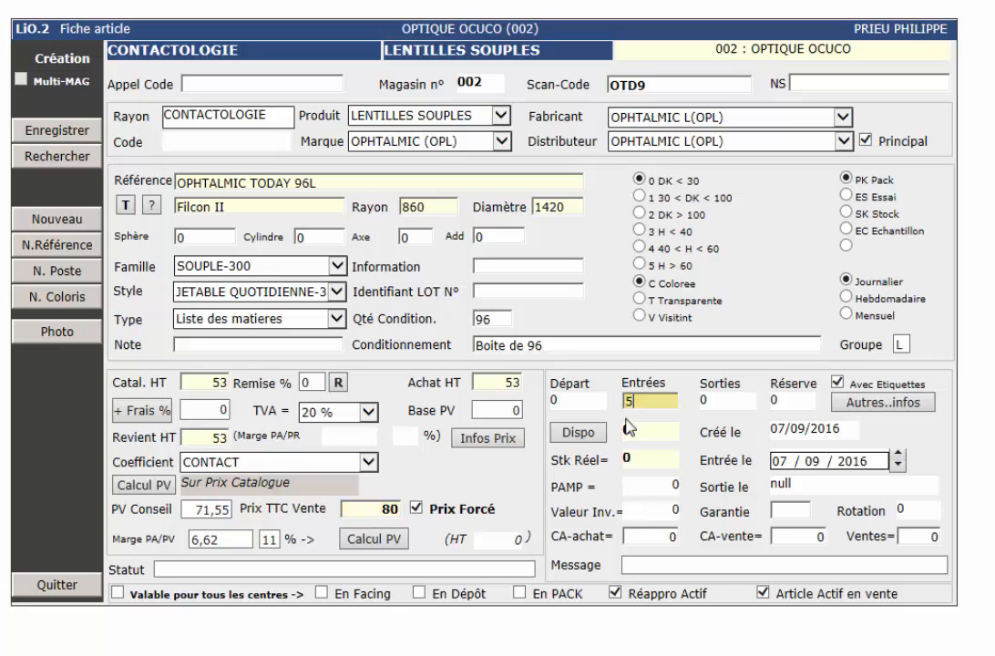
pyautogui.click(82, 133)
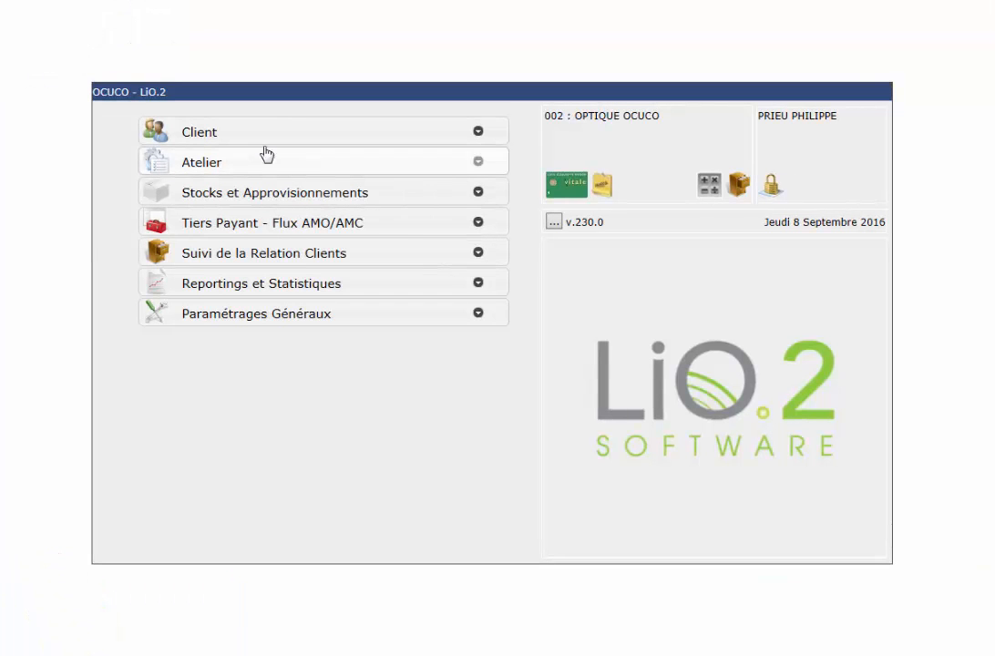
# Find the last customer's record and open the lens dossier in progress dated 08/09/2016.
pyautogui.click(216, 135)
pyautogui.click(220, 152)
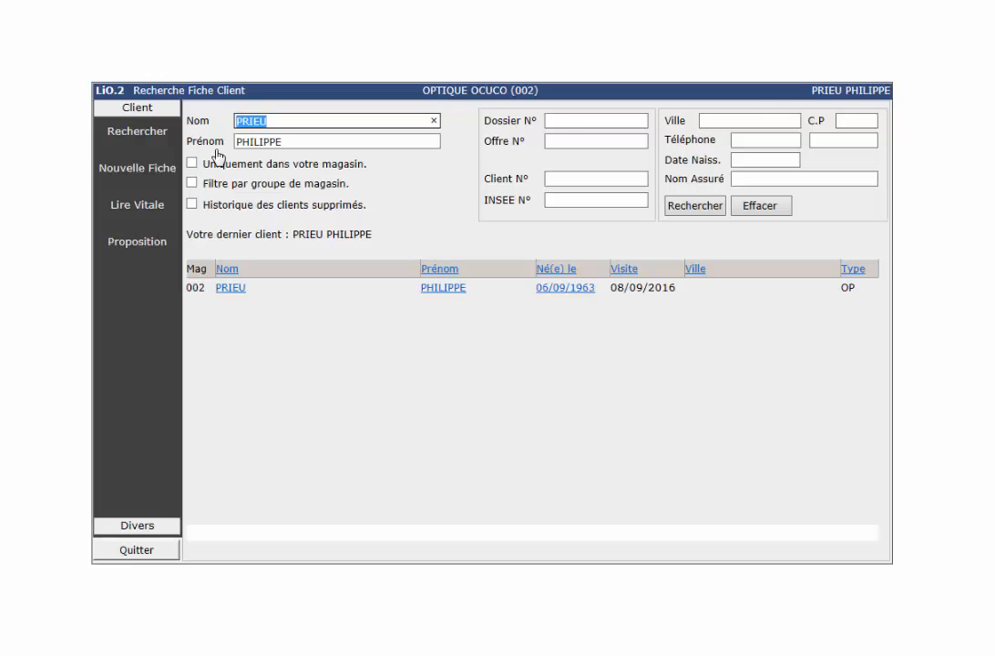
pyautogui.click(433, 294)
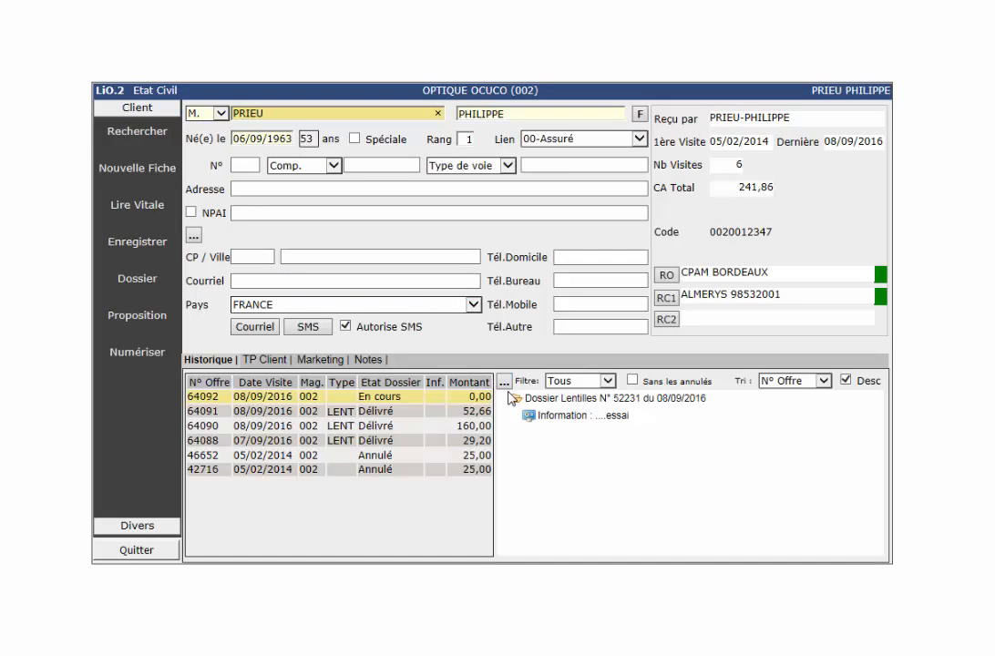
pyautogui.click(616, 402)
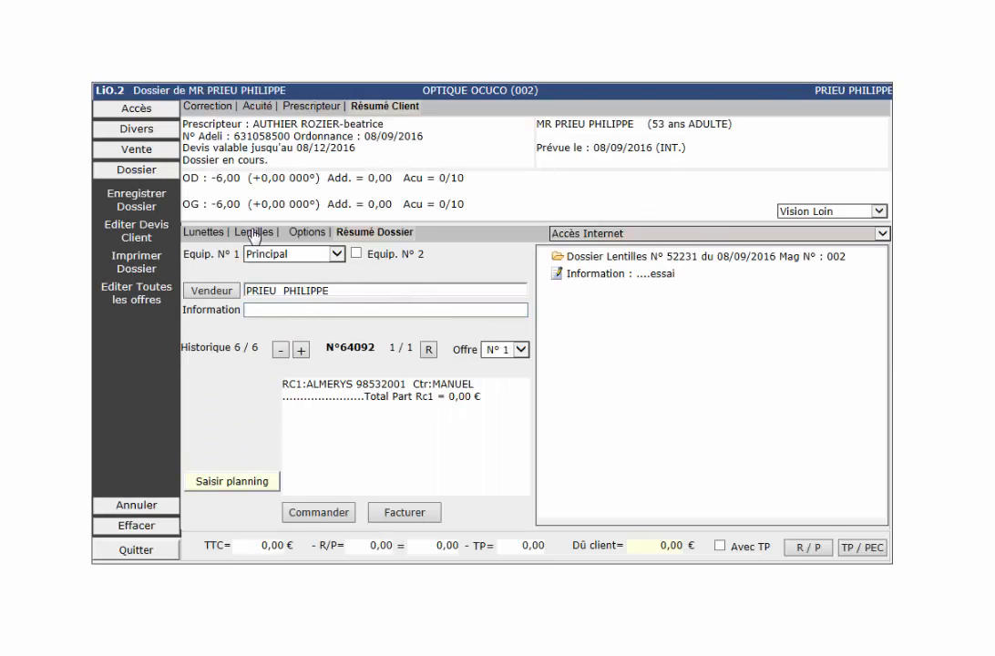
# Pick OPHTALMIC TODAY 96L from stock under the OPHTALMIC (OPL) brand for the right eye and copy it to the left eye.
pyautogui.click(254, 233)
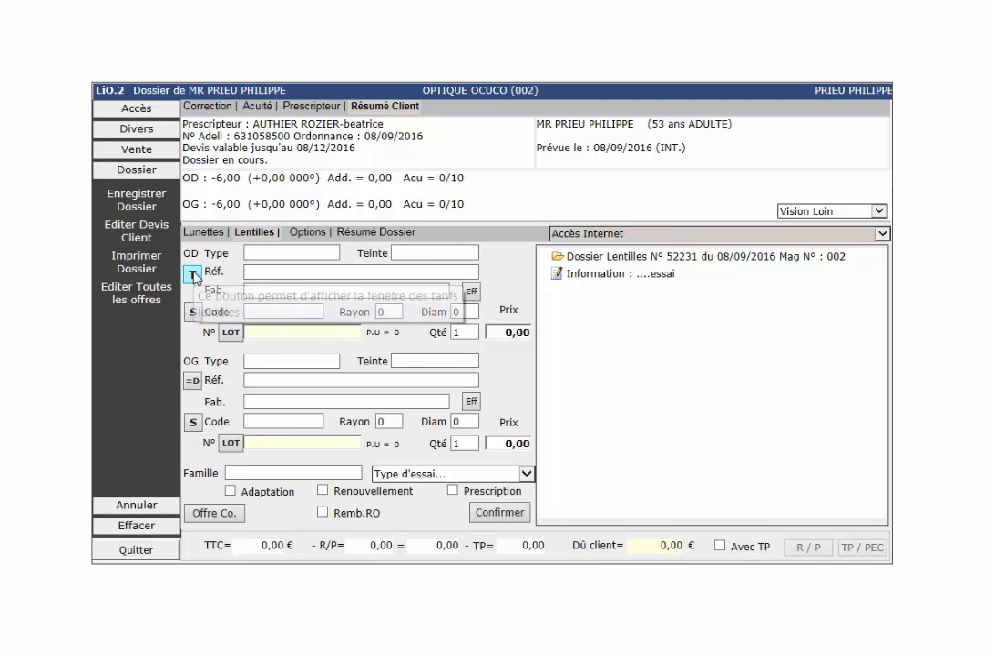
pyautogui.click(193, 314)
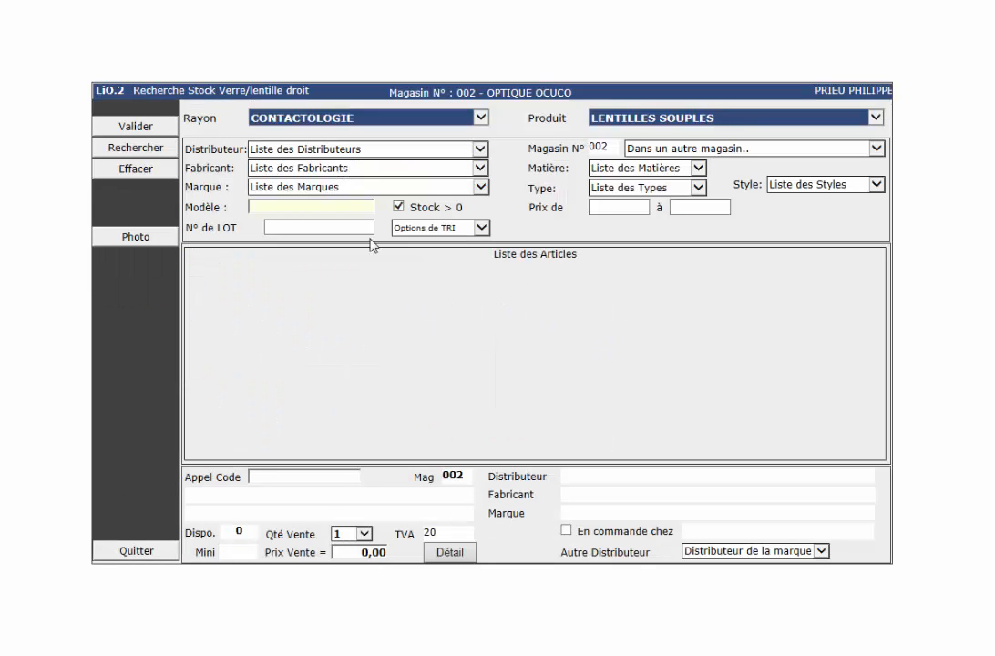
pyautogui.click(482, 186)
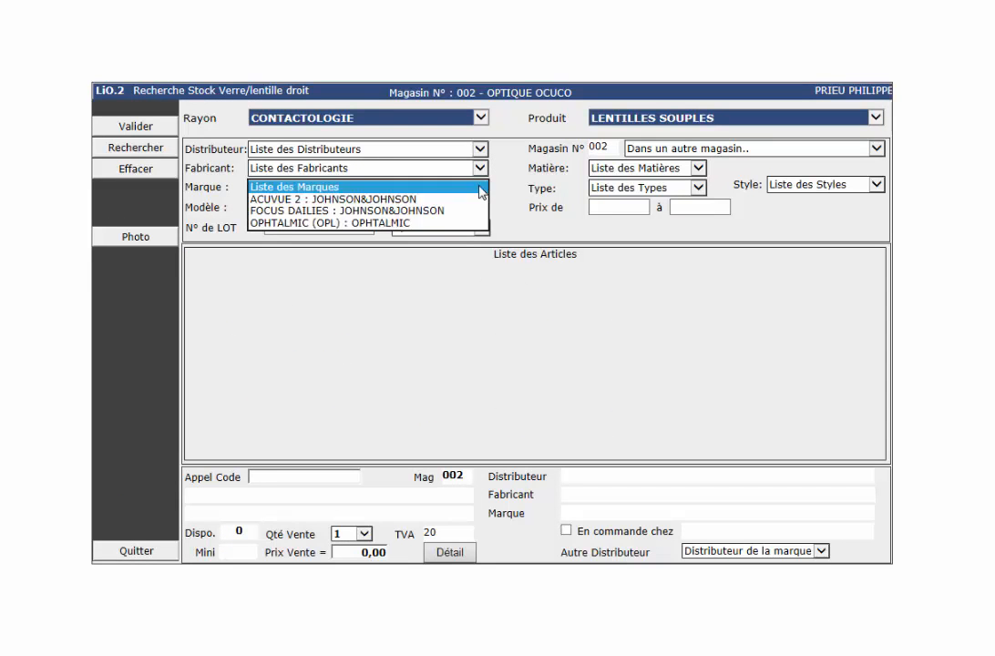
pyautogui.click(297, 227)
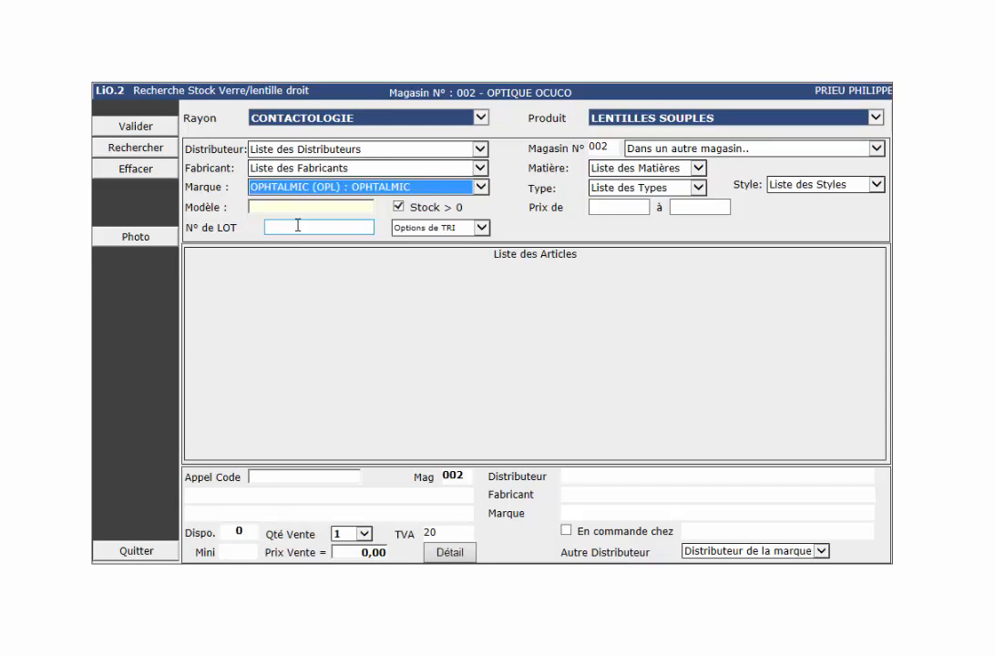
pyautogui.click(139, 149)
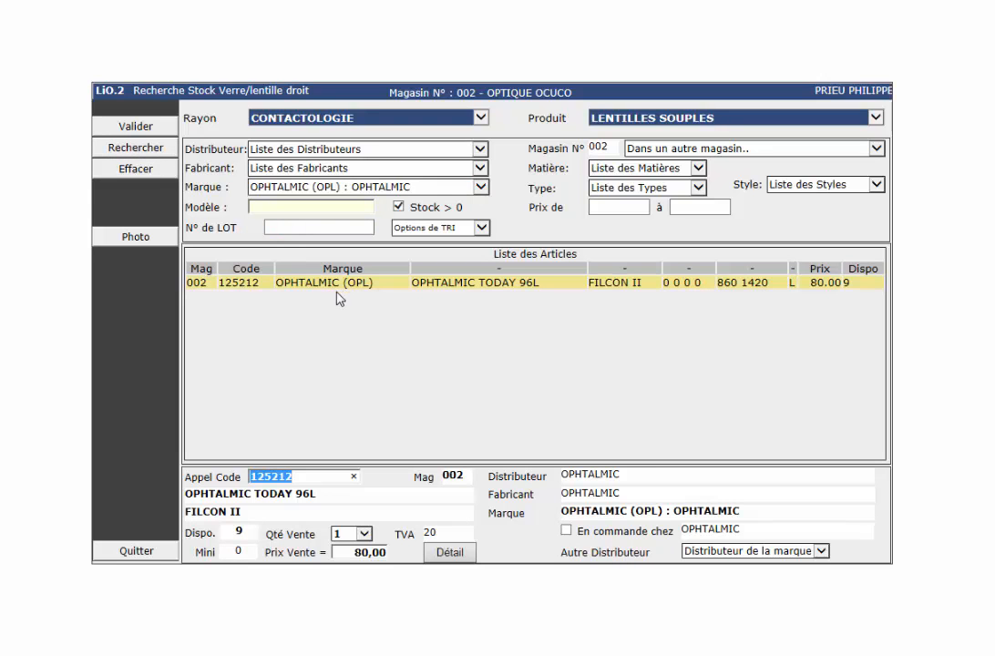
pyautogui.click(130, 126)
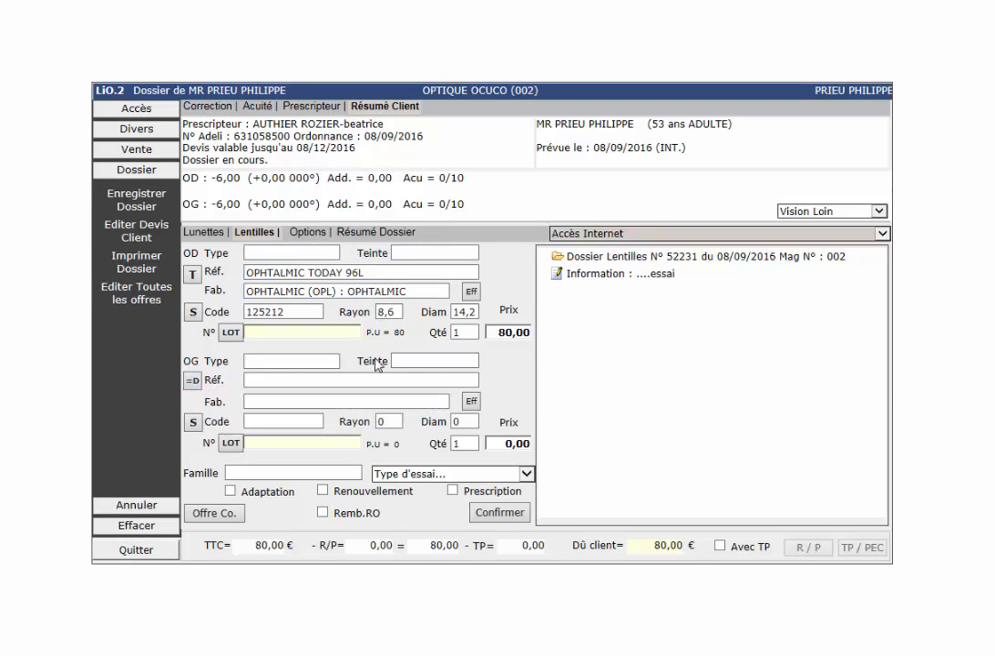
pyautogui.click(193, 380)
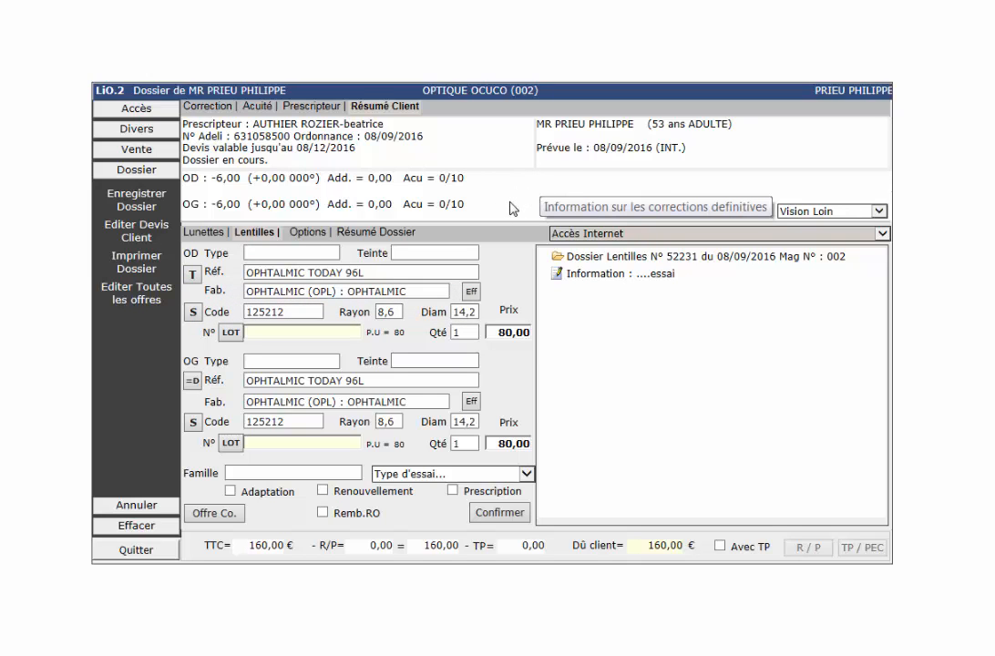
# Filter the lens price list by supplier OPHTALMIC L(OPL), manufacturer BAUSCH & LOMB (OPL) and lens PUREVISION.
pyautogui.click(192, 274)
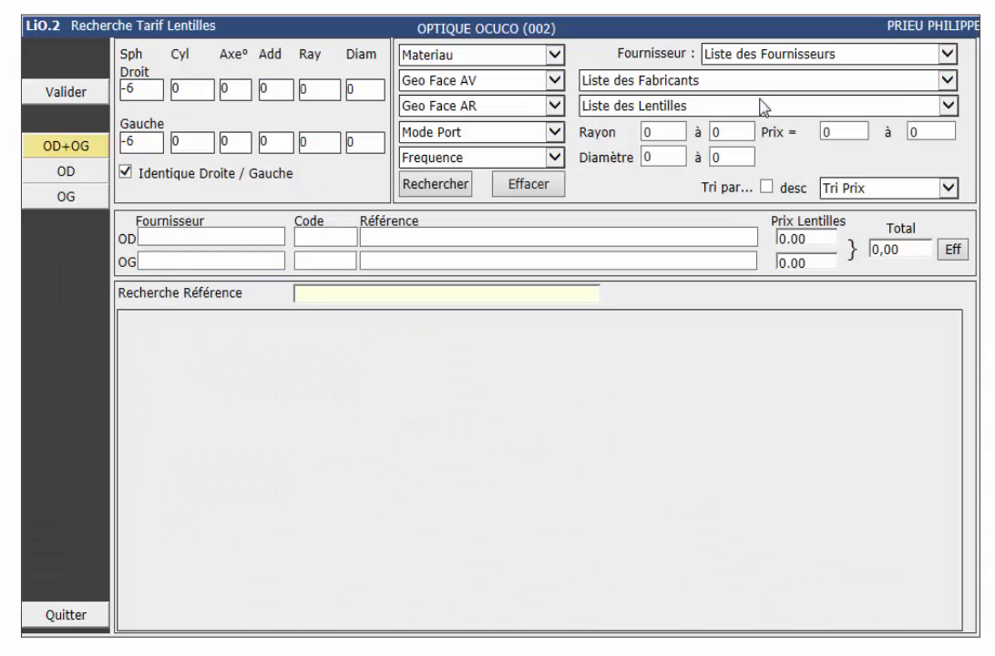
pyautogui.click(769, 55)
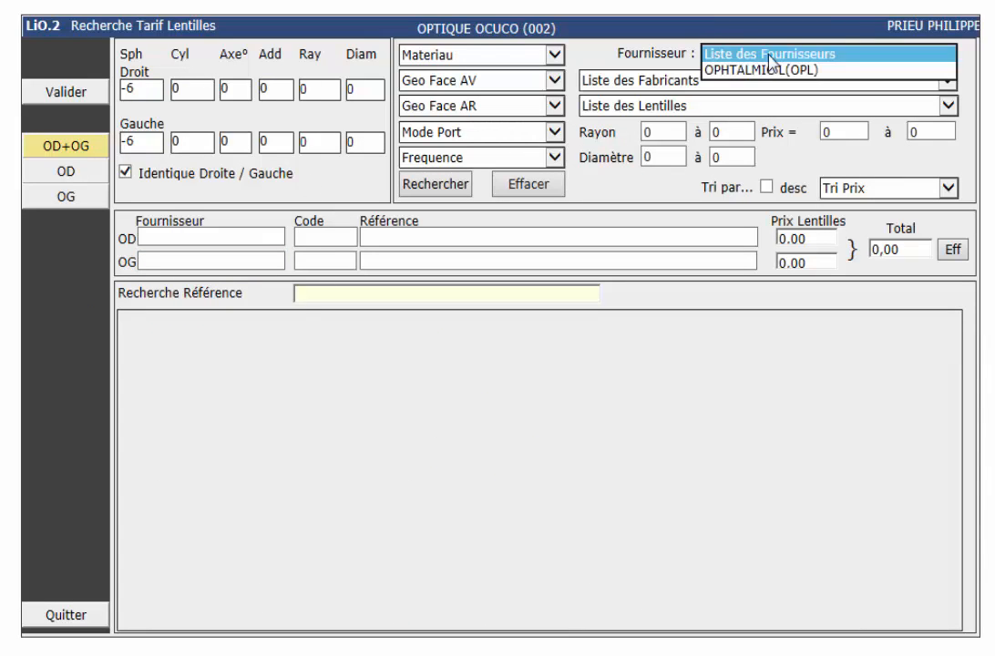
pyautogui.click(770, 69)
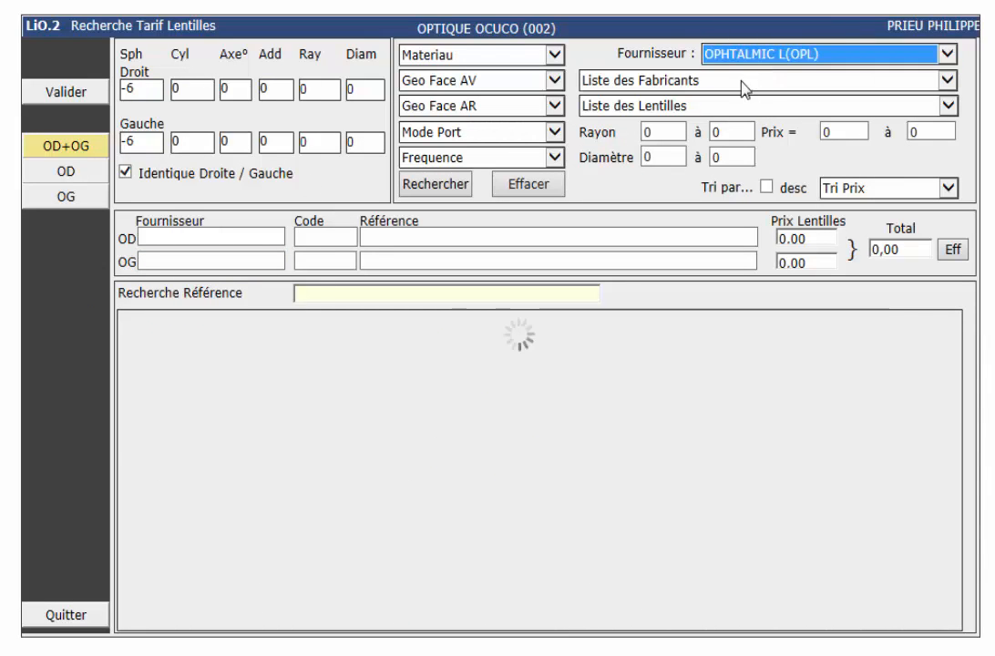
pyautogui.click(736, 82)
pyautogui.click(685, 111)
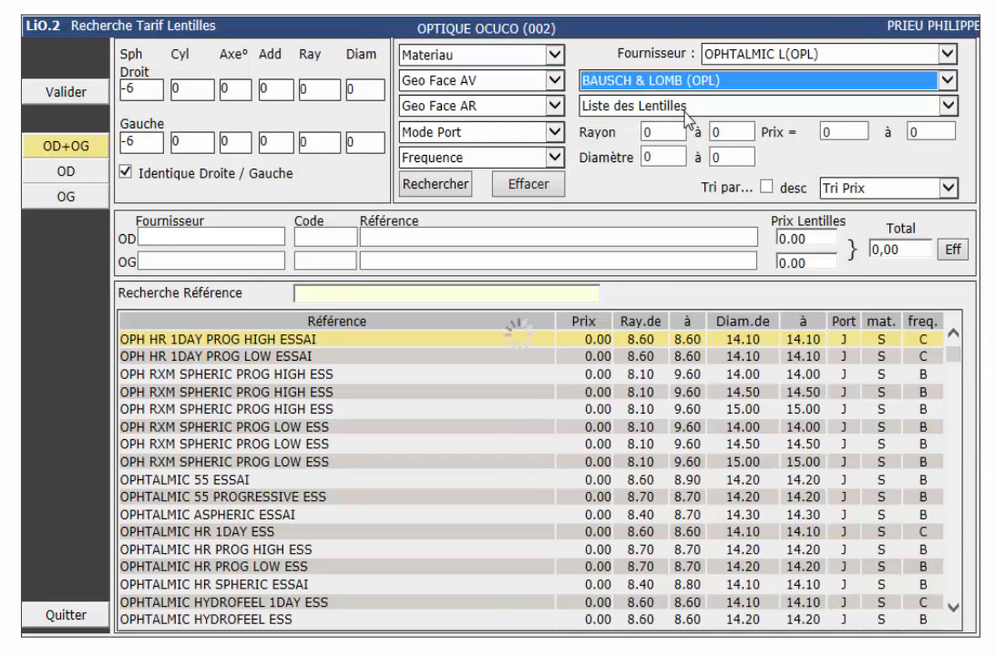
pyautogui.click(691, 106)
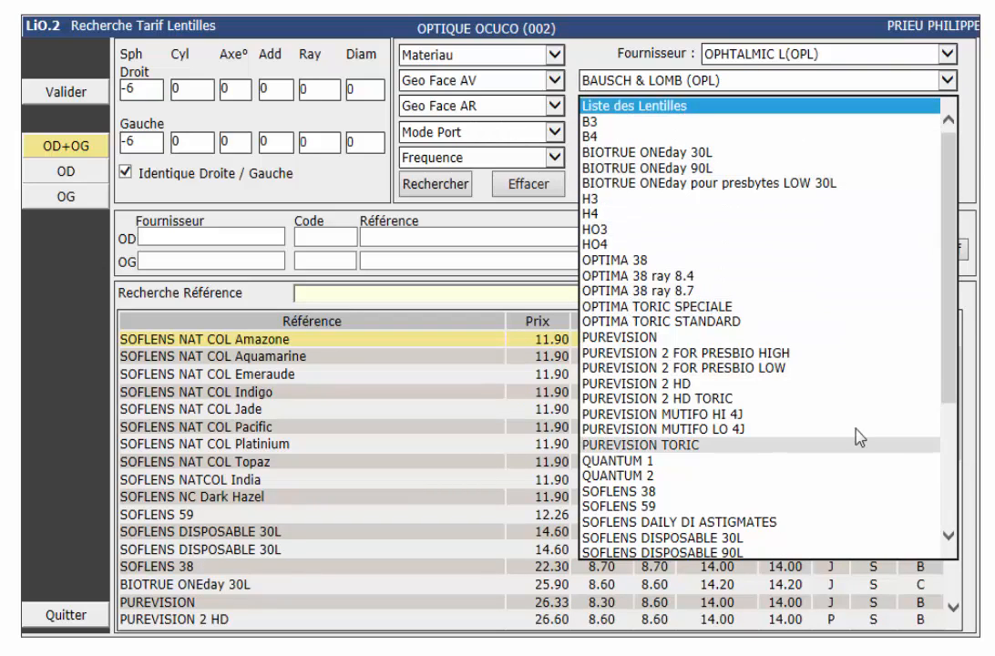
pyautogui.click(628, 337)
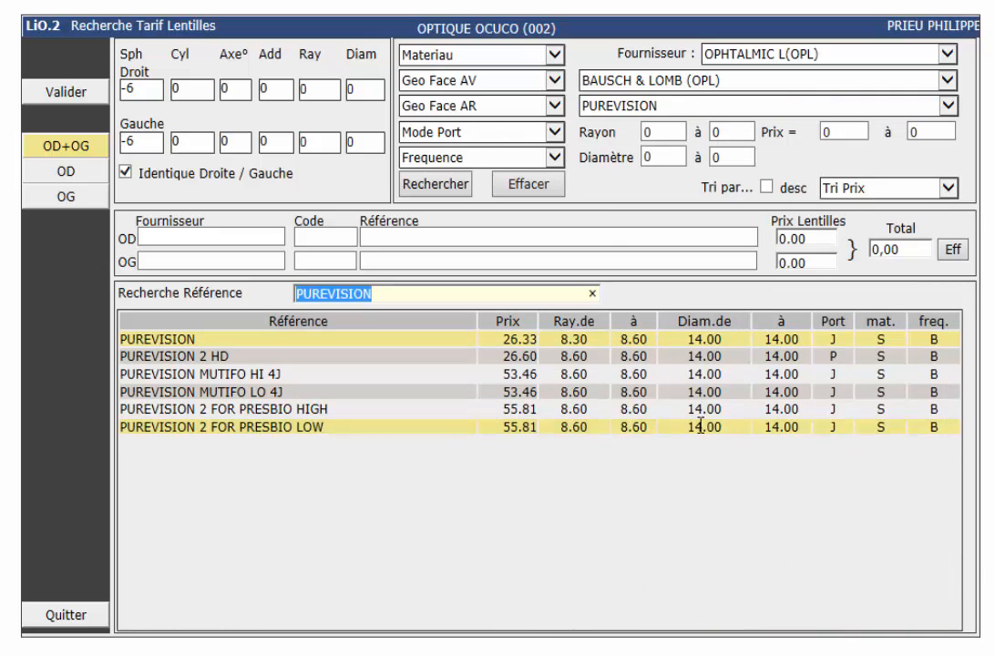
# Assign the PUREVISION lens to both eyes and confirm the lens equipment in the dossier.
pyautogui.doubleClick(181, 341)
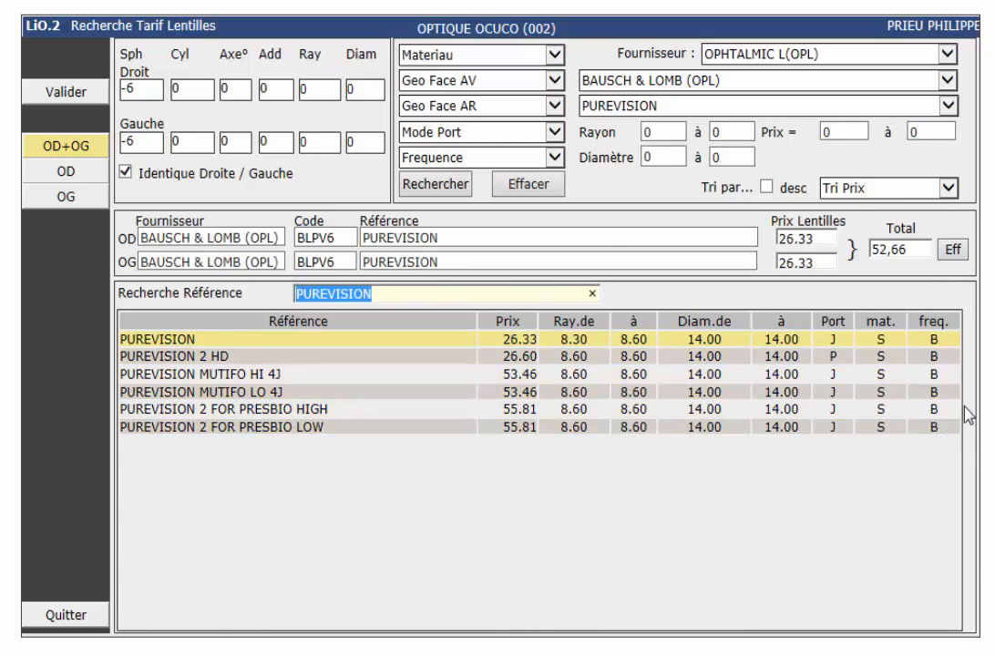
pyautogui.click(68, 98)
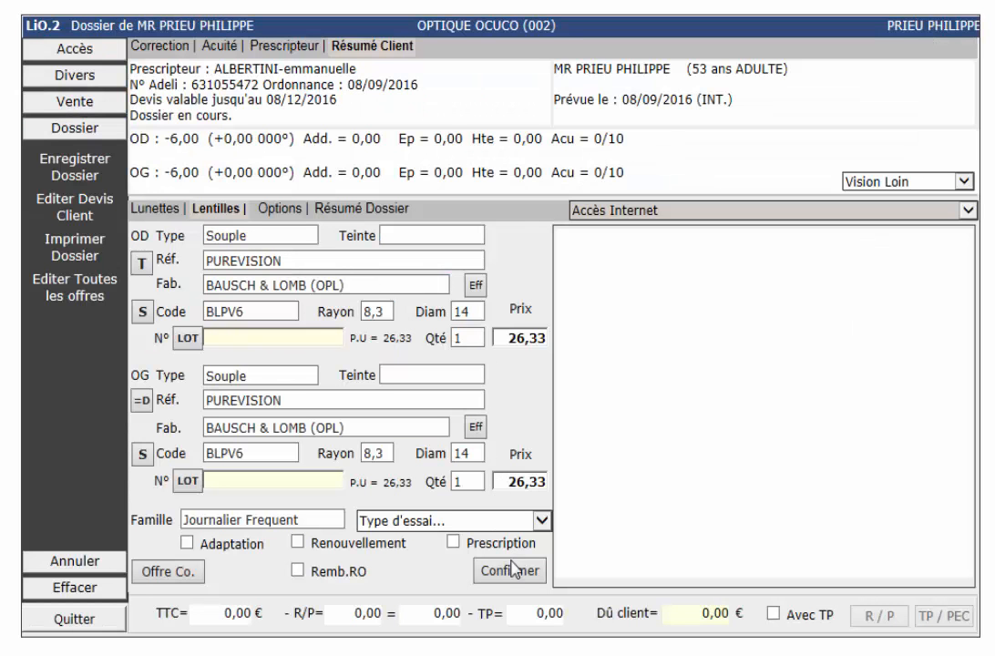
pyautogui.click(515, 569)
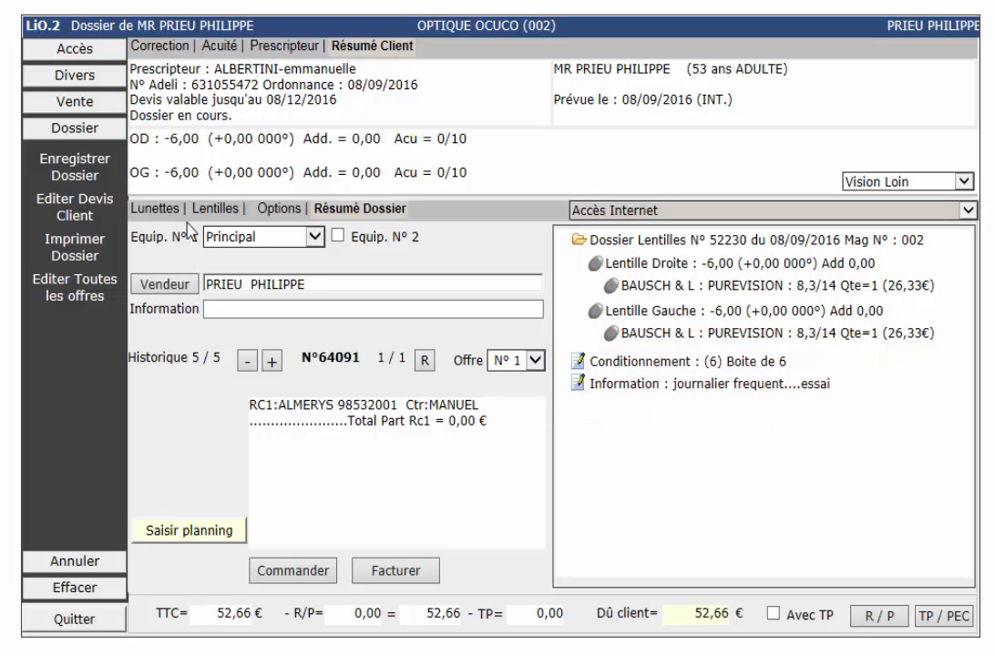
# Issue the client quote for the lens dossier, preview it on screen and return to the dossier.
pyautogui.click(88, 219)
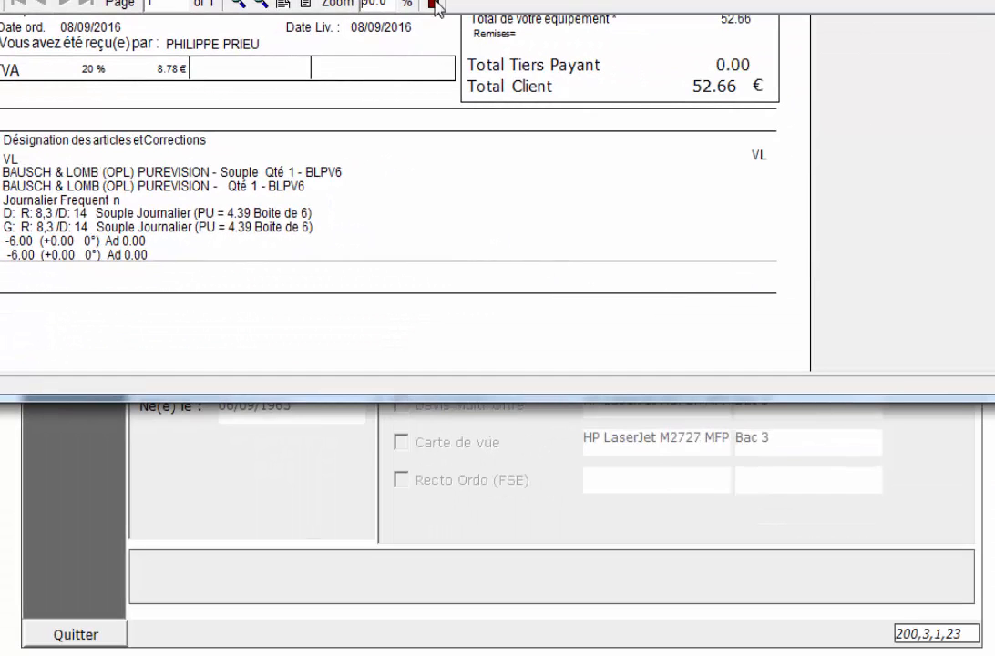
pyautogui.click(435, 5)
pyautogui.click(83, 635)
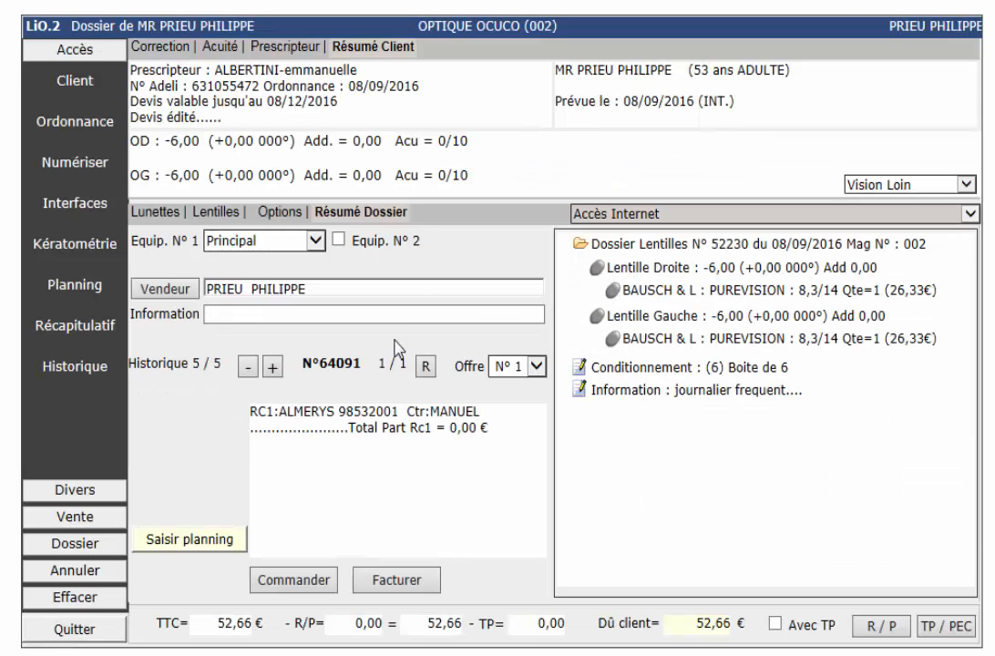
# Invoice the two PUREVISION lenses, preview the invoice on screen and return to the dossier.
pyautogui.click(398, 585)
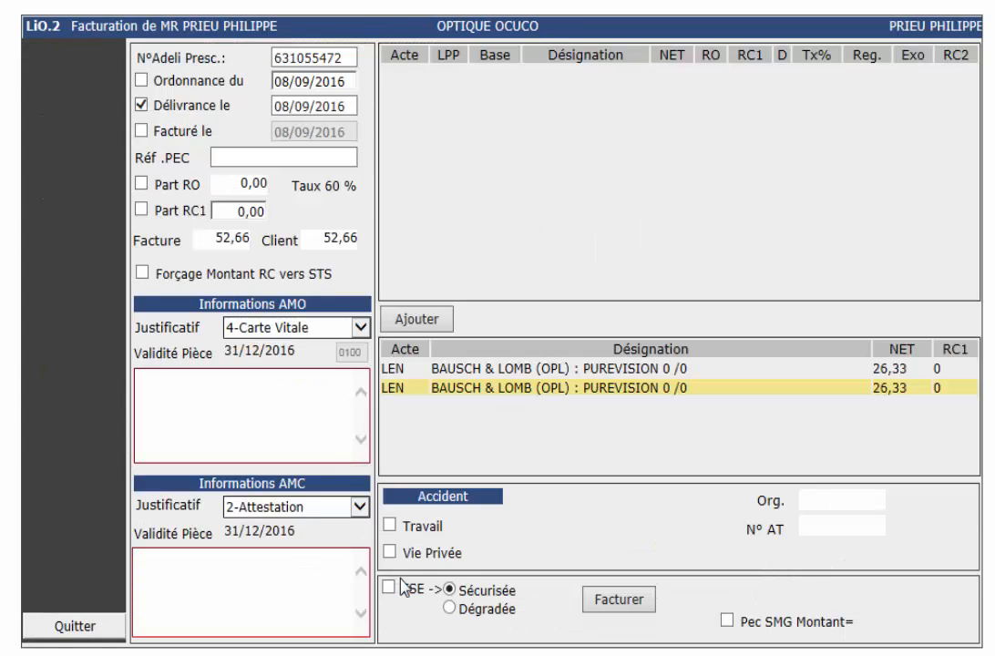
pyautogui.click(614, 603)
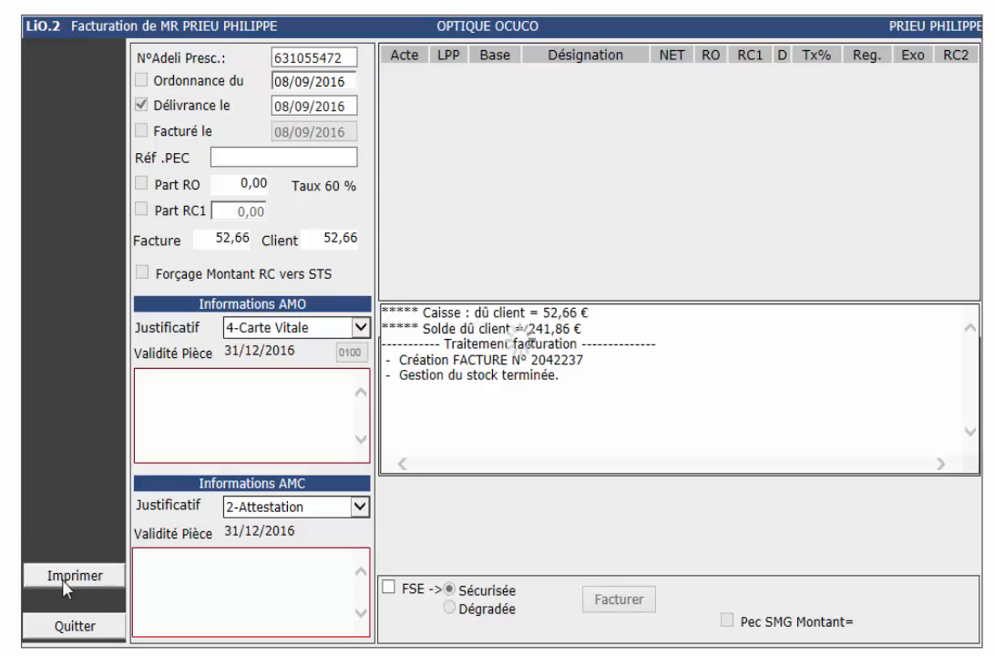
pyautogui.click(63, 583)
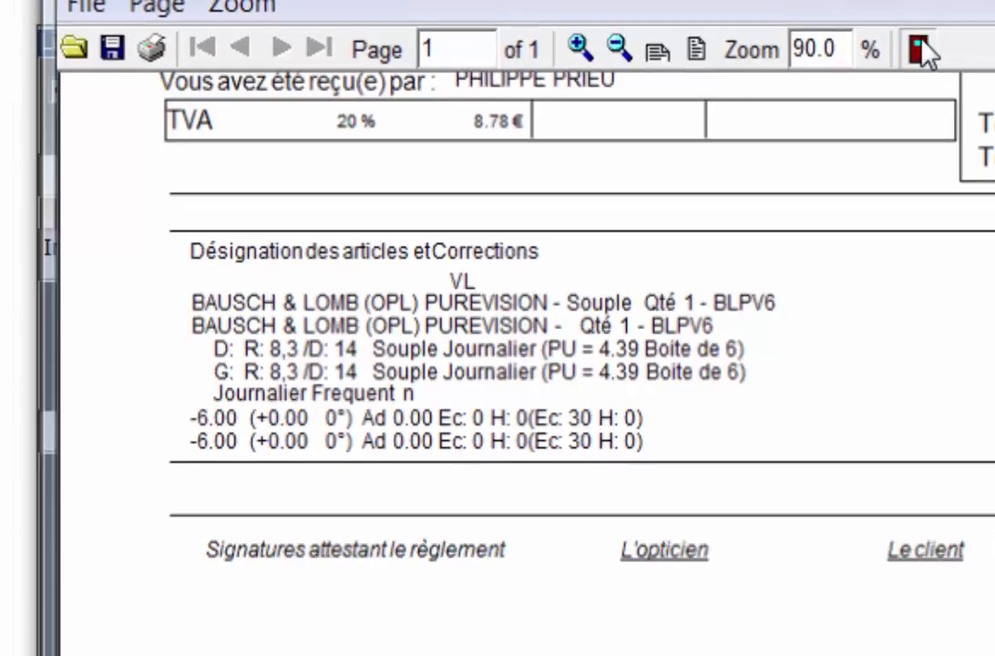
pyautogui.click(989, 50)
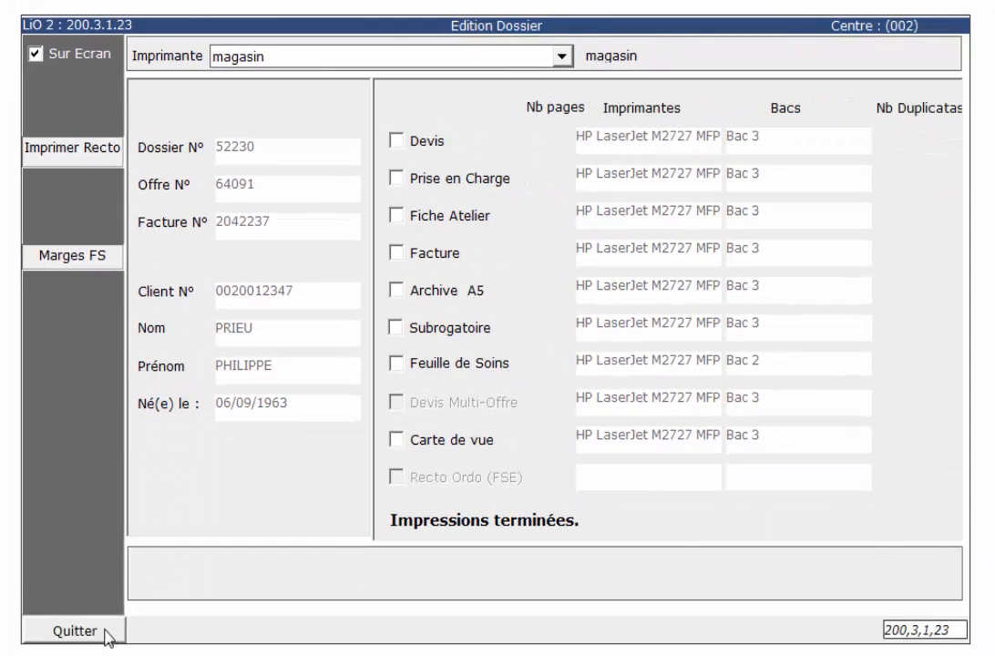
pyautogui.click(74, 630)
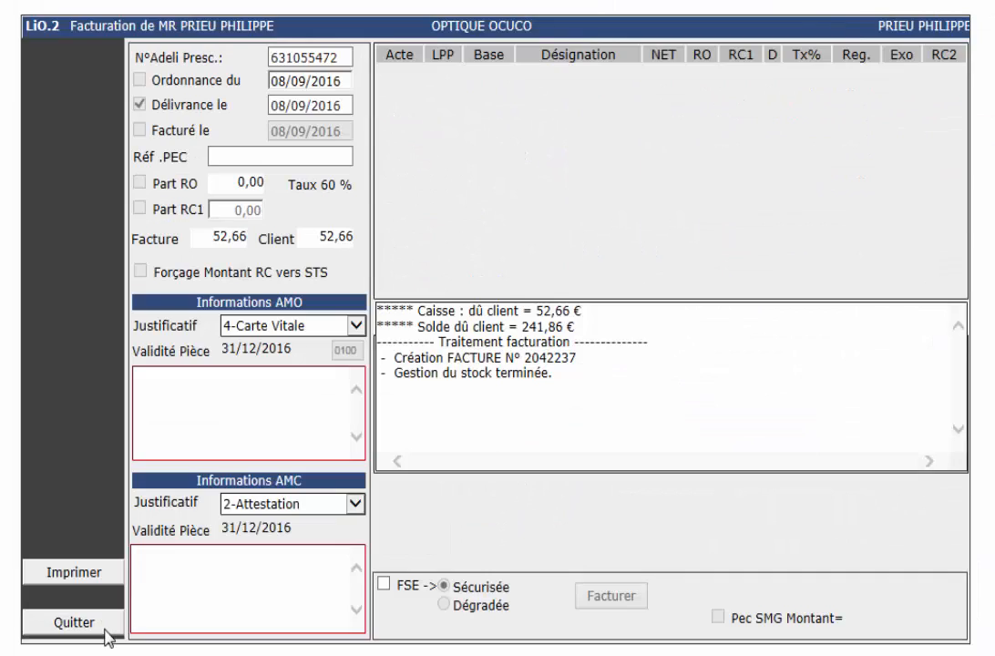
pyautogui.click(81, 632)
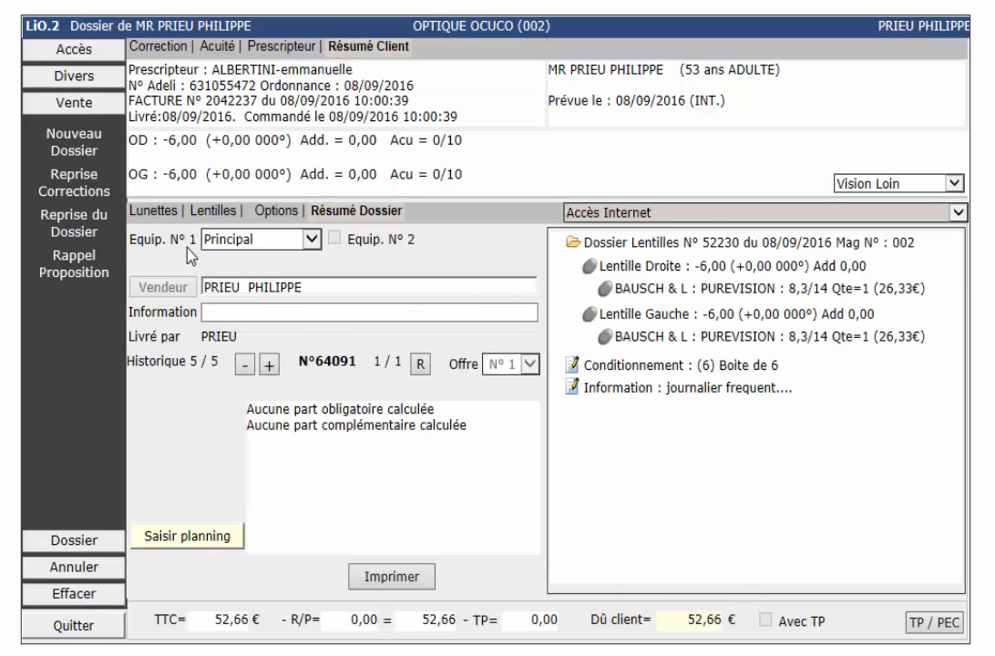
# Open the lot number entry for the right PUREVISION lens in the invoiced dossier.
pyautogui.click(208, 214)
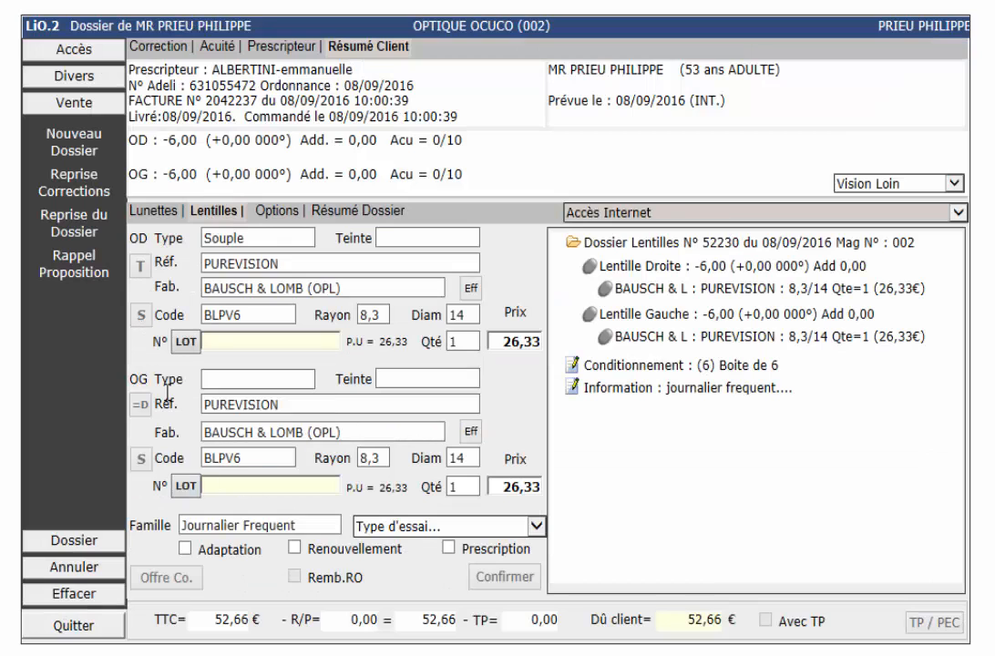
pyautogui.click(183, 344)
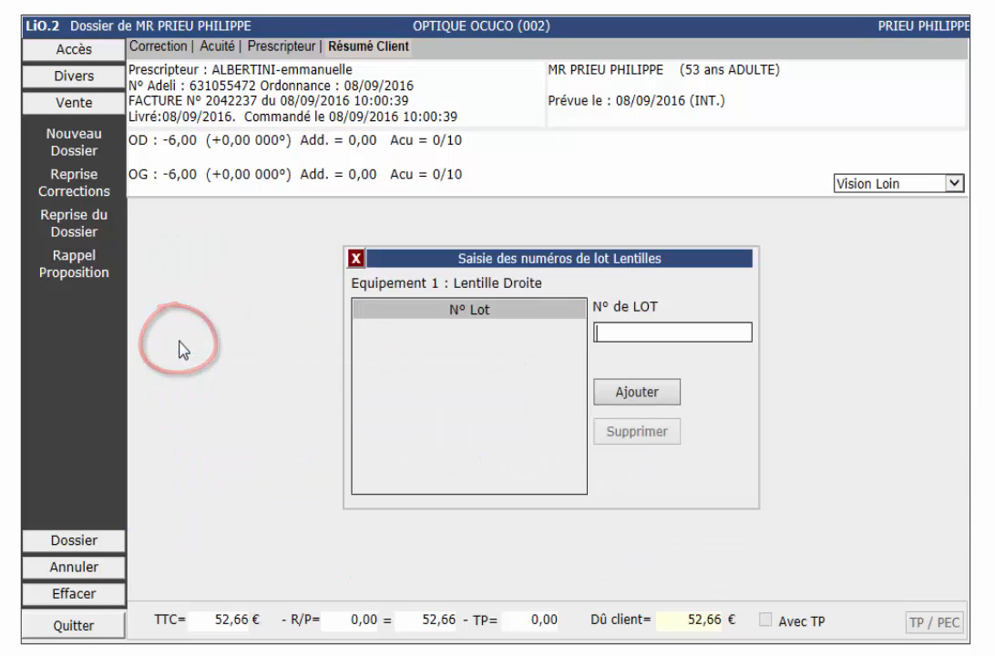